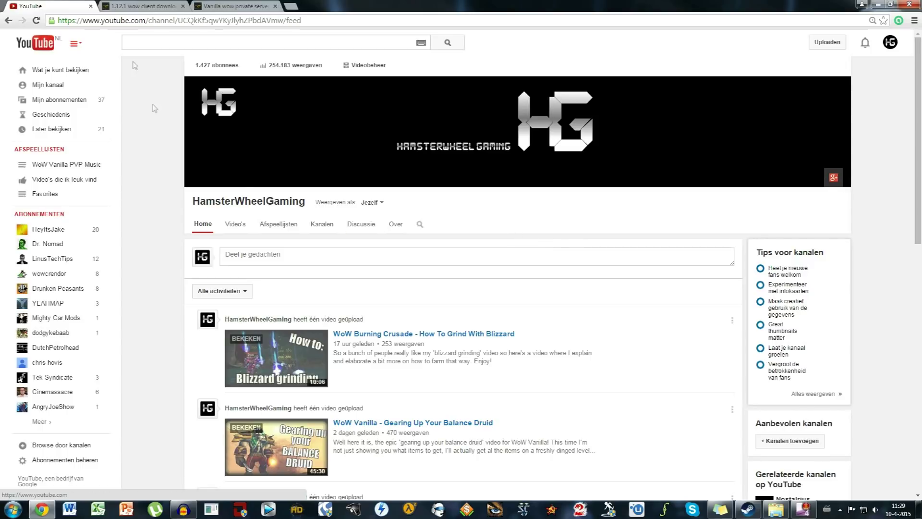
# On the forum tutorial, scroll to step 2 and follow the 'Updated Install 2014-07-10' client torrent link
pyautogui.click(129, 7)
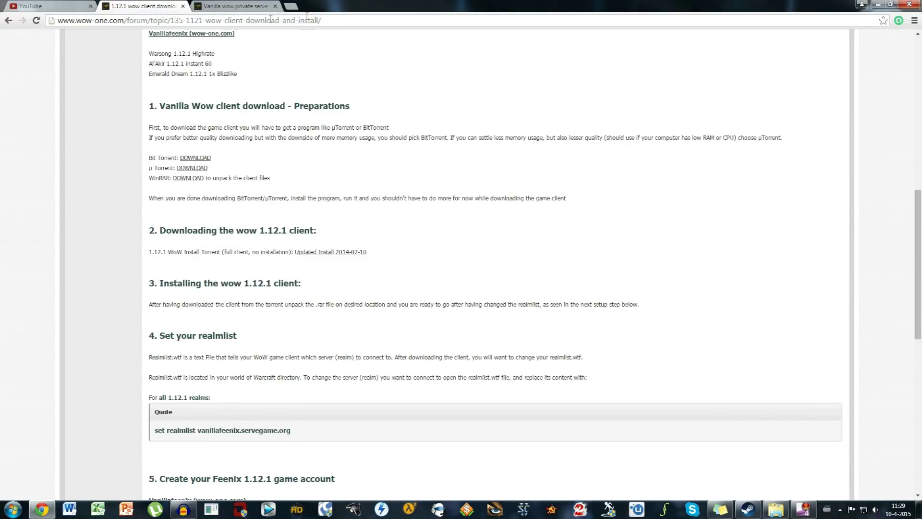
pyautogui.moveTo(337, 15); pyautogui.dragTo(20, 18)
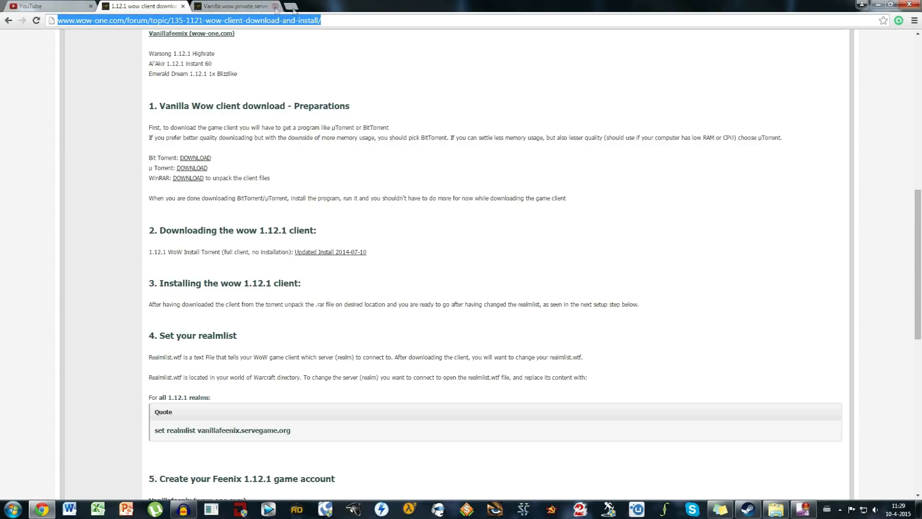
pyautogui.click(352, 53)
pyautogui.scroll(9, 336, 77)
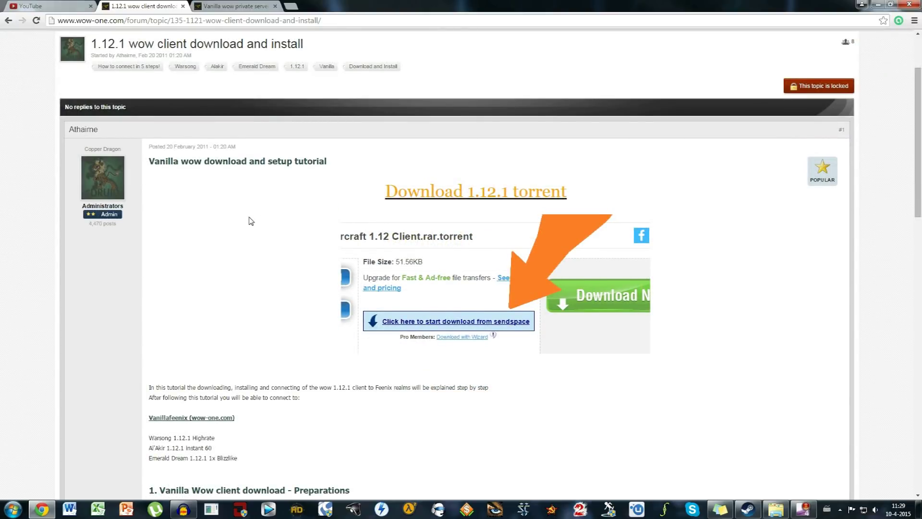
pyautogui.scroll(-2, 250, 221)
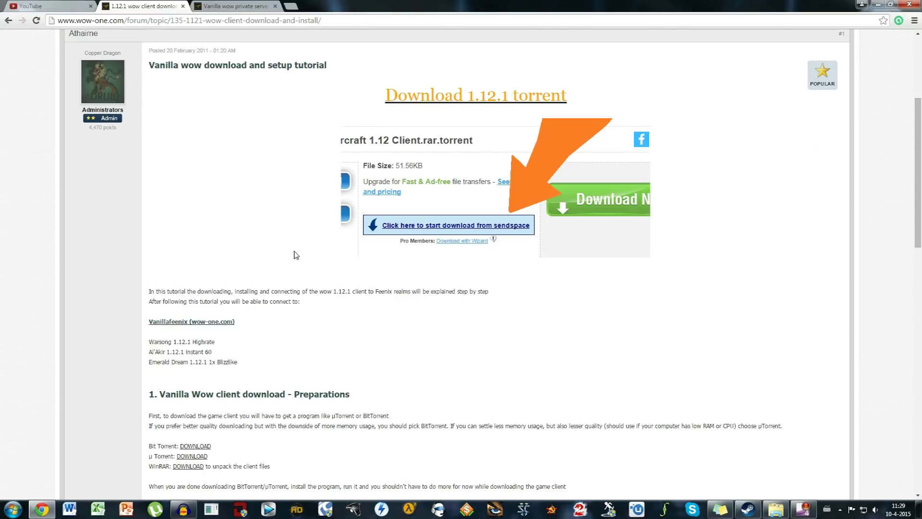
pyautogui.scroll(-4, 295, 255)
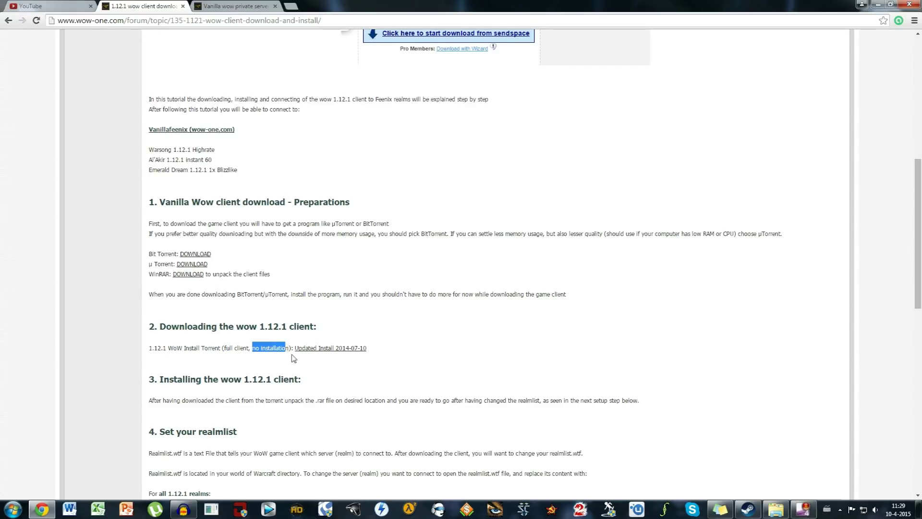
pyautogui.scroll(-1, 336, 367)
pyautogui.click(344, 340)
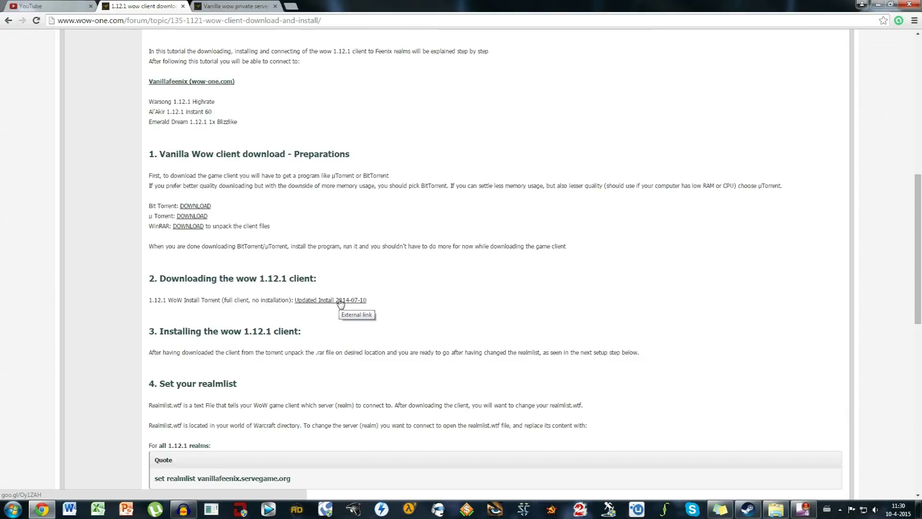
pyautogui.click(341, 302)
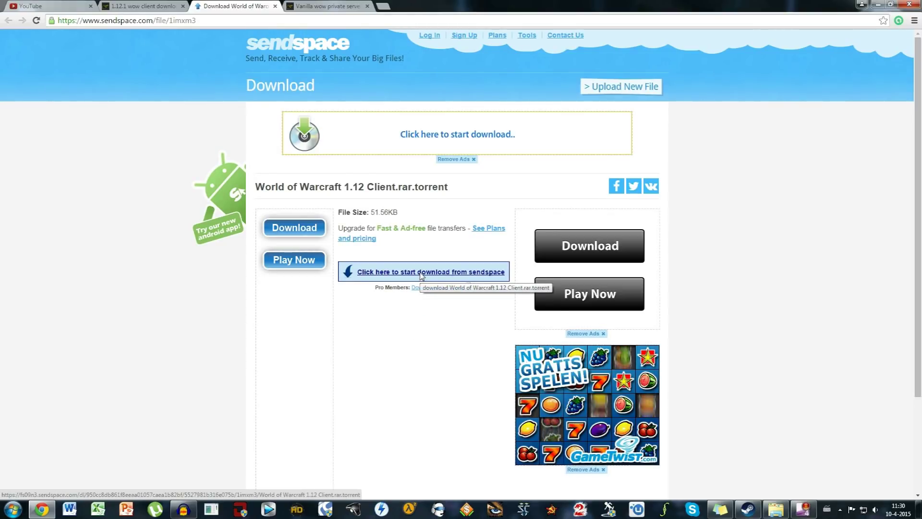
# Download World of Warcraft 1.12 Client.rar.torrent from Sendspace and add it to uTorrent, saving to E:\
pyautogui.click(422, 276)
pyautogui.click(53, 489)
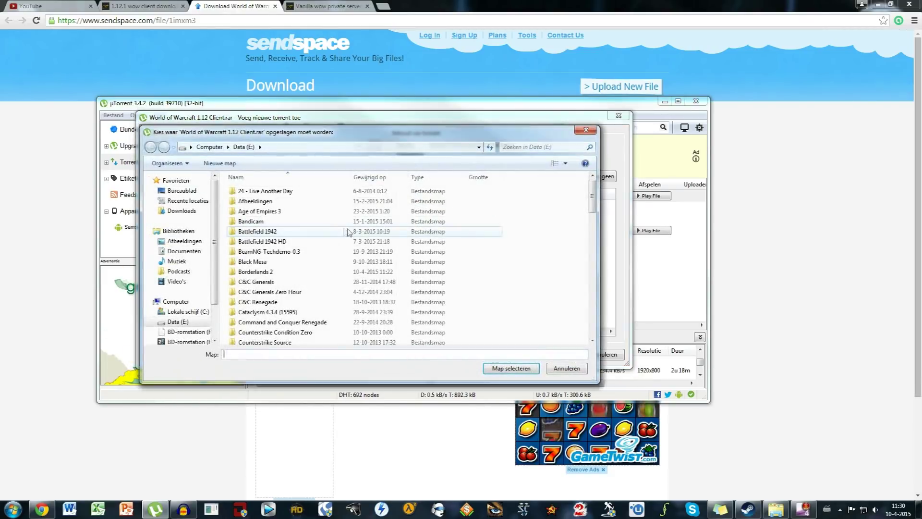
pyautogui.press('Escape')
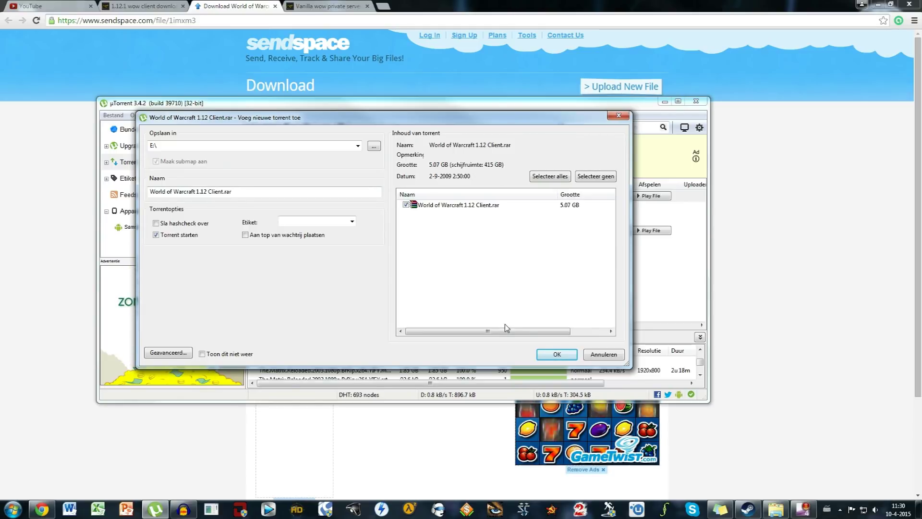
pyautogui.click(556, 354)
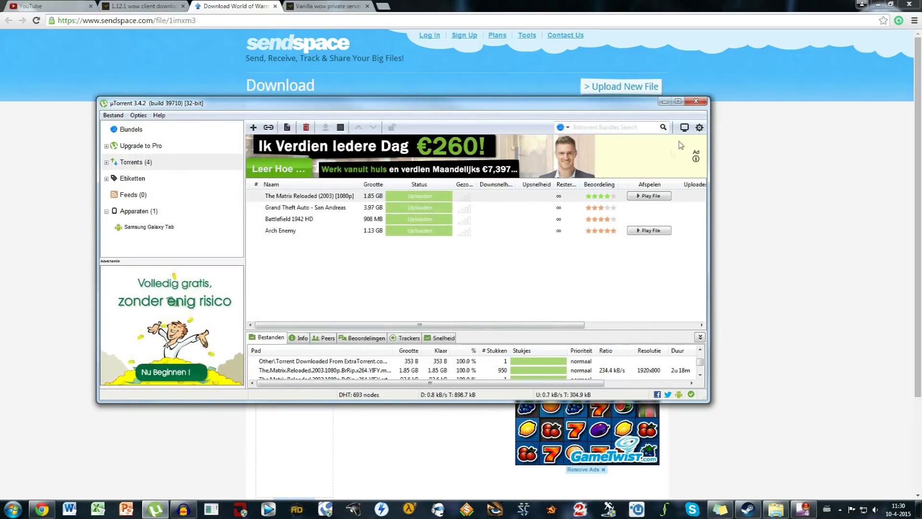
# Close uTorrent and browse to the Data (E:) drive in Windows Explorer
pyautogui.click(696, 101)
pyautogui.click(12, 509)
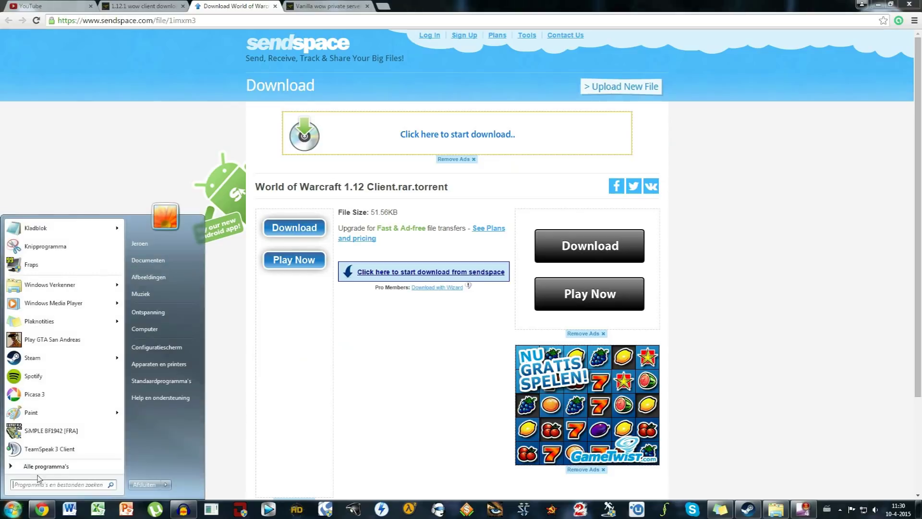
pyautogui.click(153, 328)
pyautogui.doubleClick(539, 148)
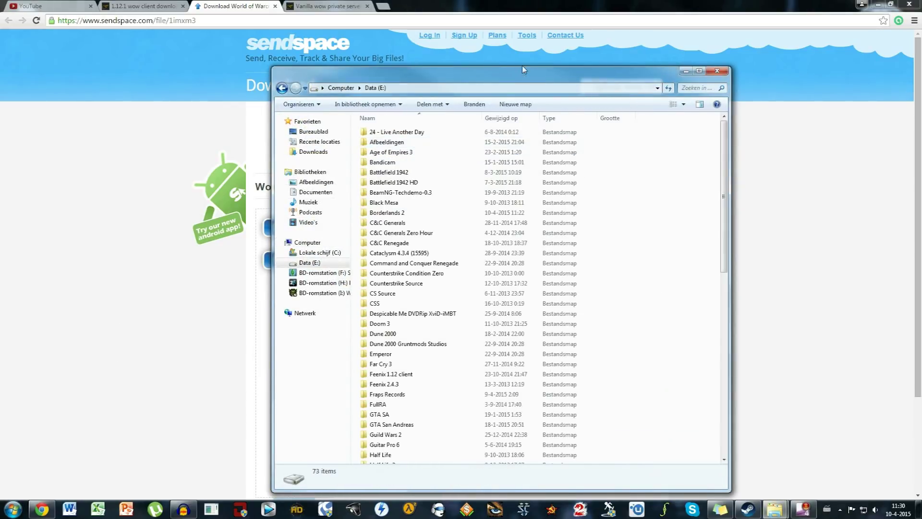
pyautogui.moveTo(514, 71); pyautogui.dragTo(495, 59)
pyautogui.scroll(-2, 409, 293)
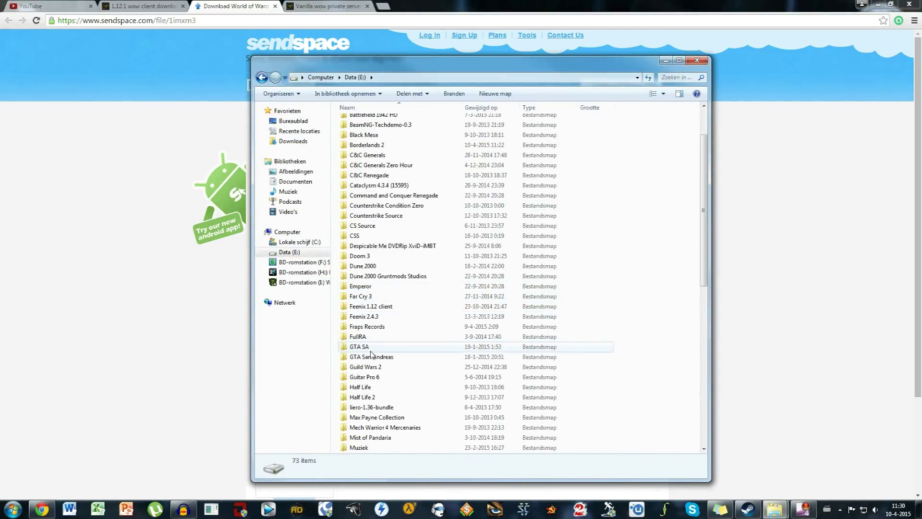
# Enter the Feenix 1.12 client folder and open the realmlist file in Notepad
pyautogui.click(377, 310)
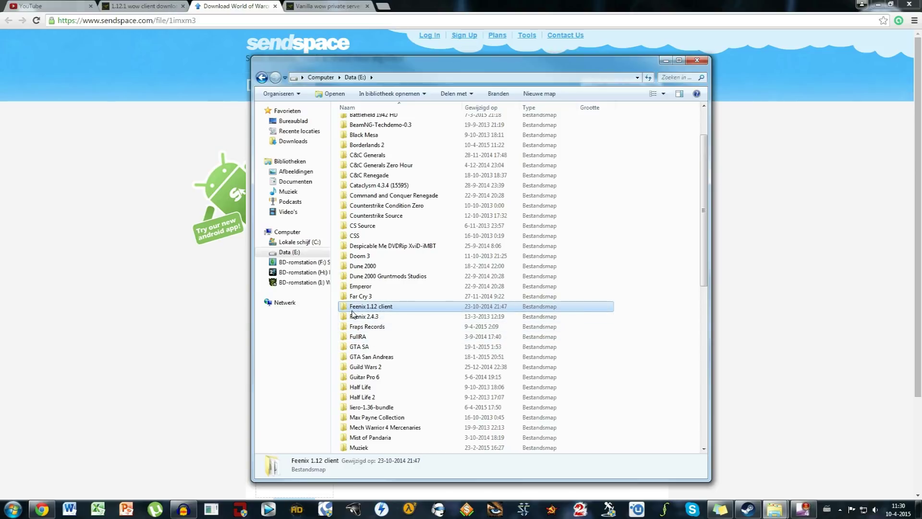
pyautogui.doubleClick(388, 308)
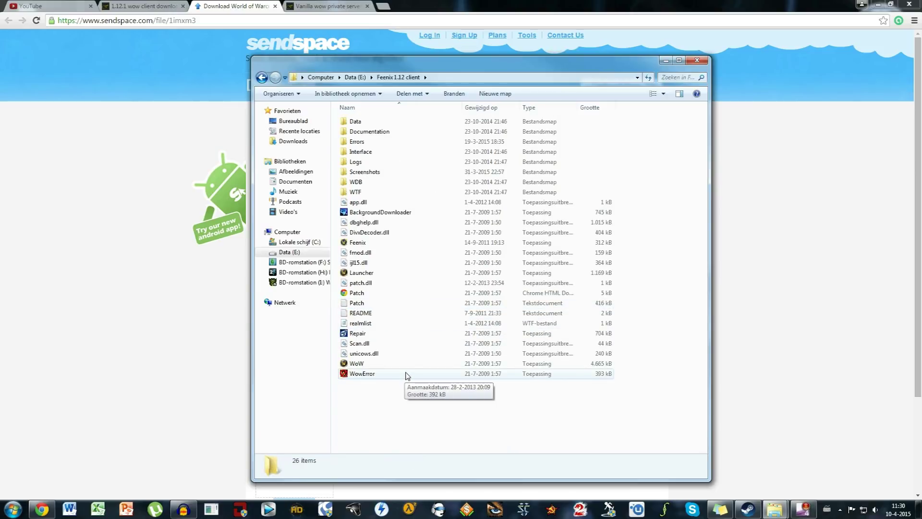
pyautogui.click(368, 324)
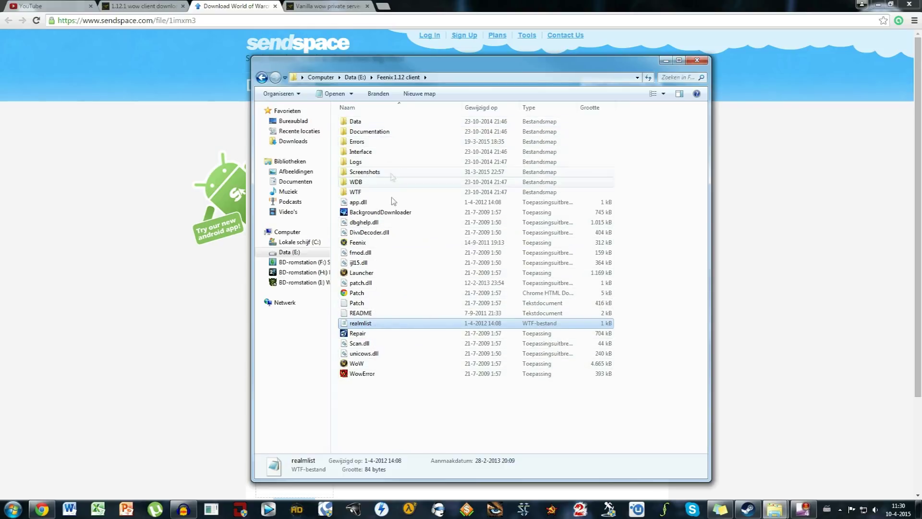
pyautogui.doubleClick(371, 324)
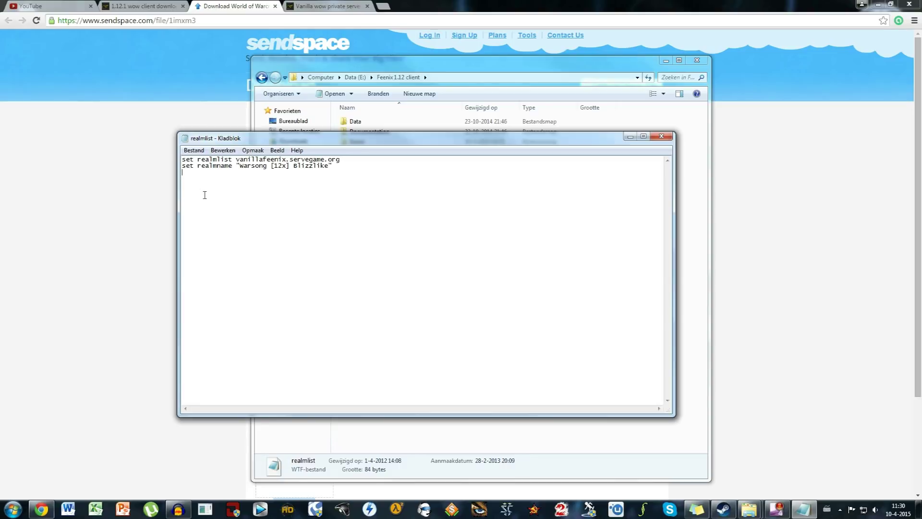
# Review the realmlist lines for vanillafeenix.servegame.org and 'Warsong [12x] Blizzlike' unchanged, then close Notepad
pyautogui.moveTo(189, 174); pyautogui.dragTo(172, 155)
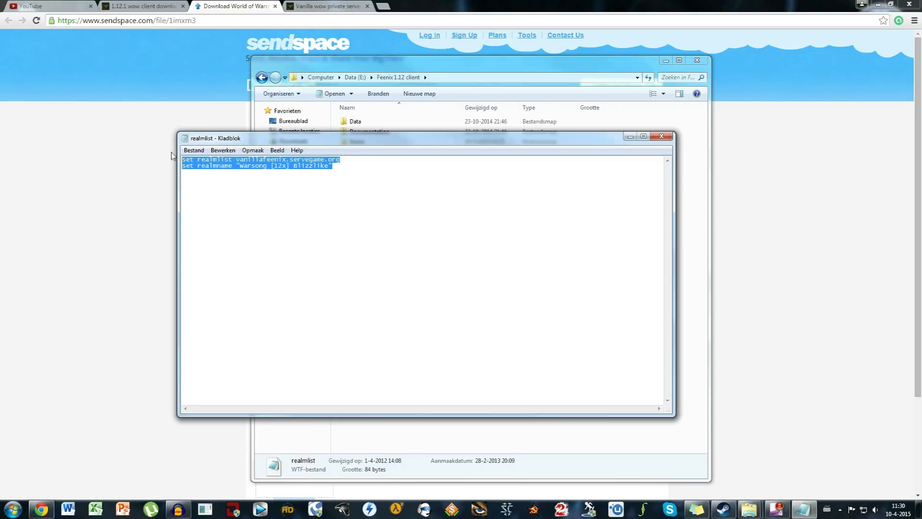
pyautogui.click(200, 185)
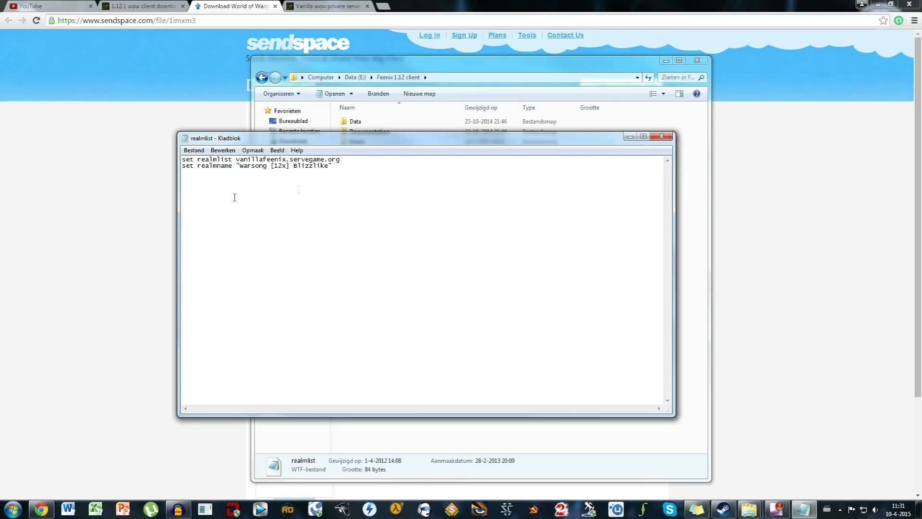
pyautogui.hotkey('ctrl', 'a')
pyautogui.click(193, 185)
pyautogui.click(662, 136)
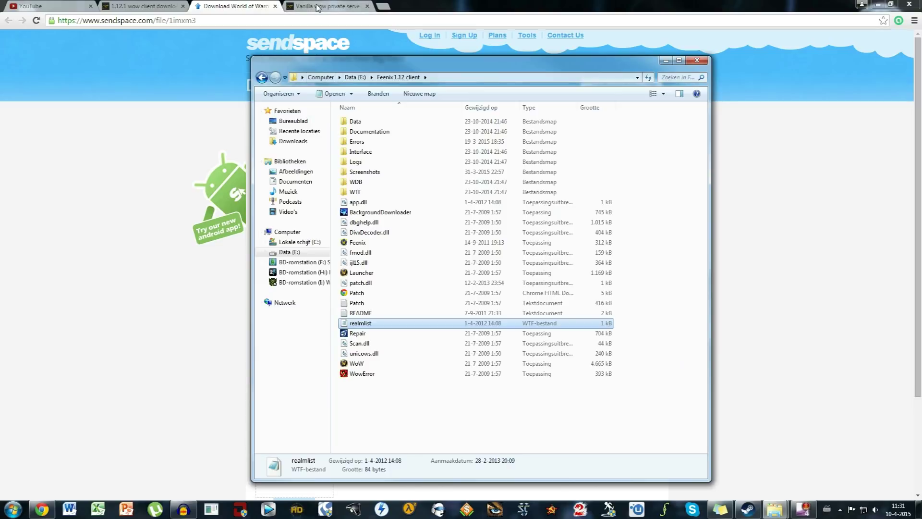
# Open the wow-one.com CREATE ACCOUNT registration form from the Feenix server homepage and look it over
pyautogui.click(328, 7)
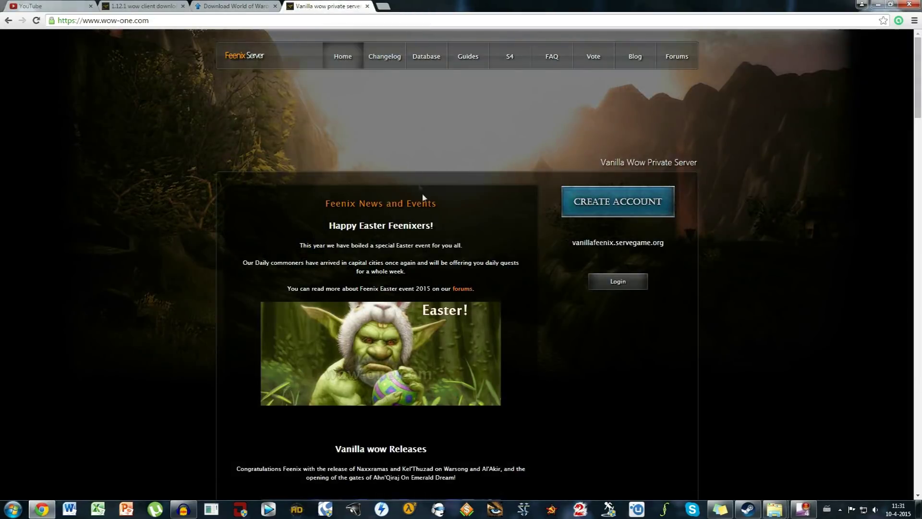
pyautogui.click(592, 196)
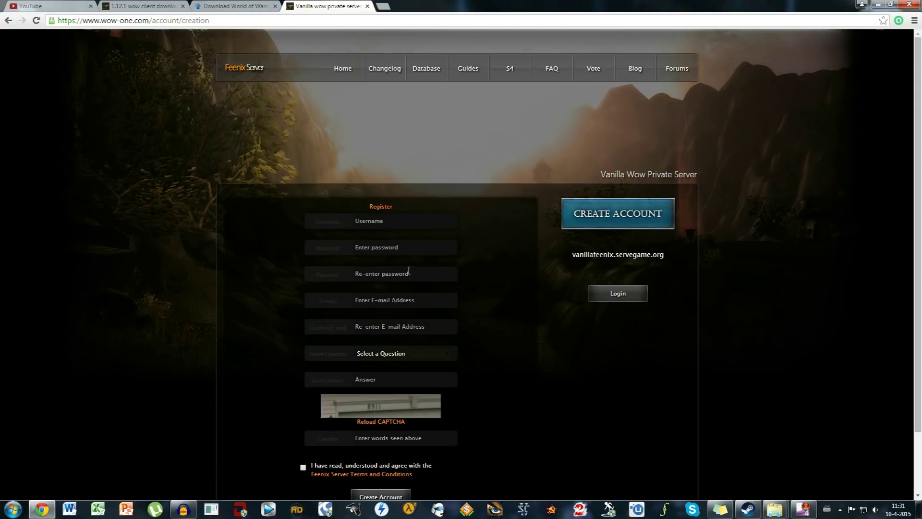
pyautogui.scroll(-1, 406, 301)
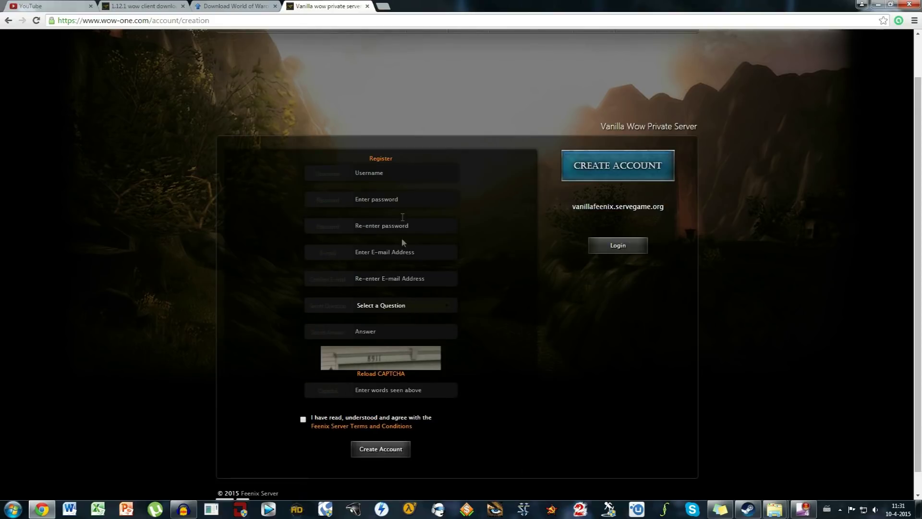
pyautogui.scroll(1, 481, 358)
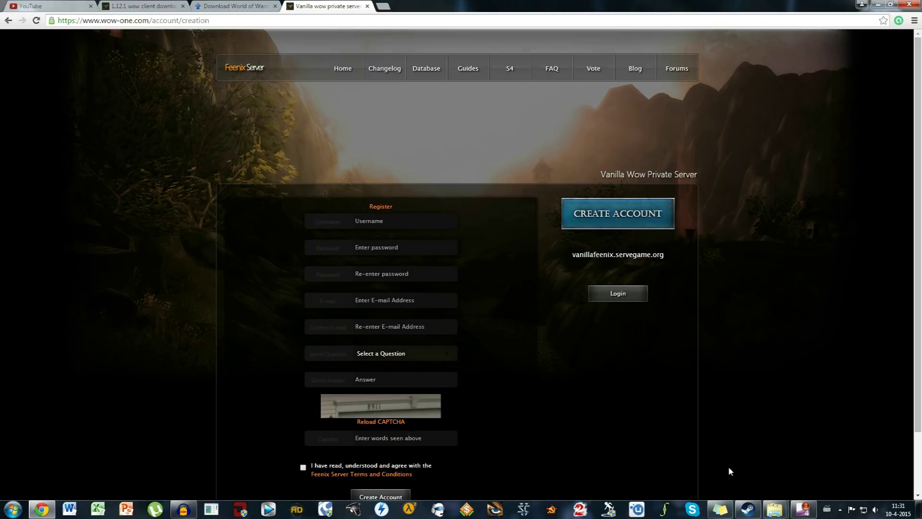
# Bring the Feenix 1.12 client folder forward, then reread the tutorial's 'full client, no installation' note
pyautogui.moveTo(775, 508)
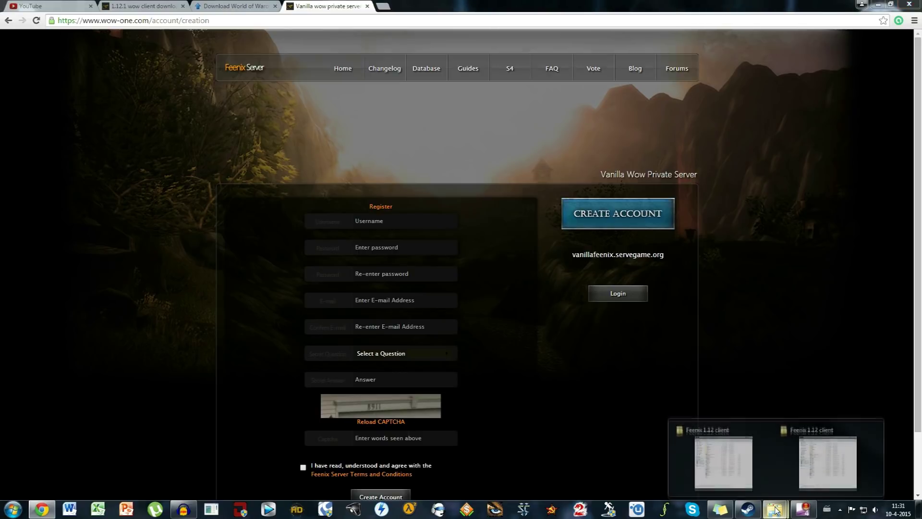
pyautogui.click(807, 482)
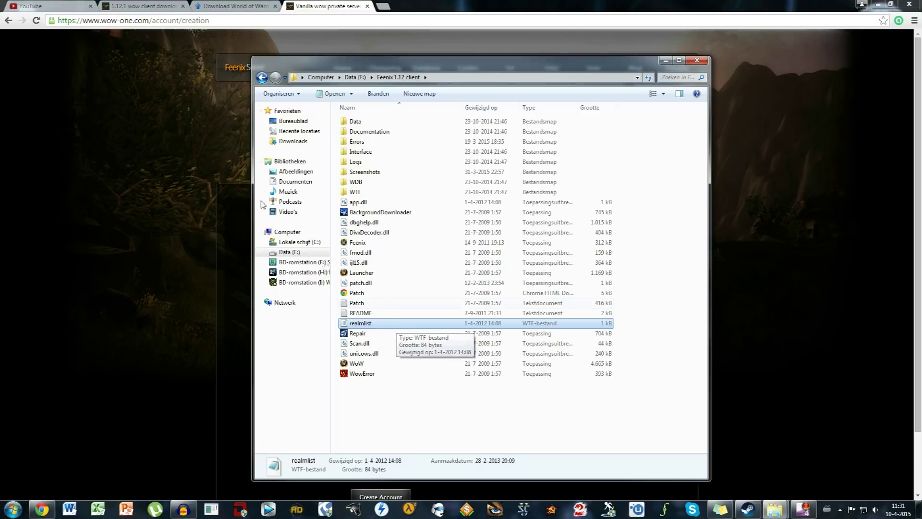
pyautogui.click(147, 6)
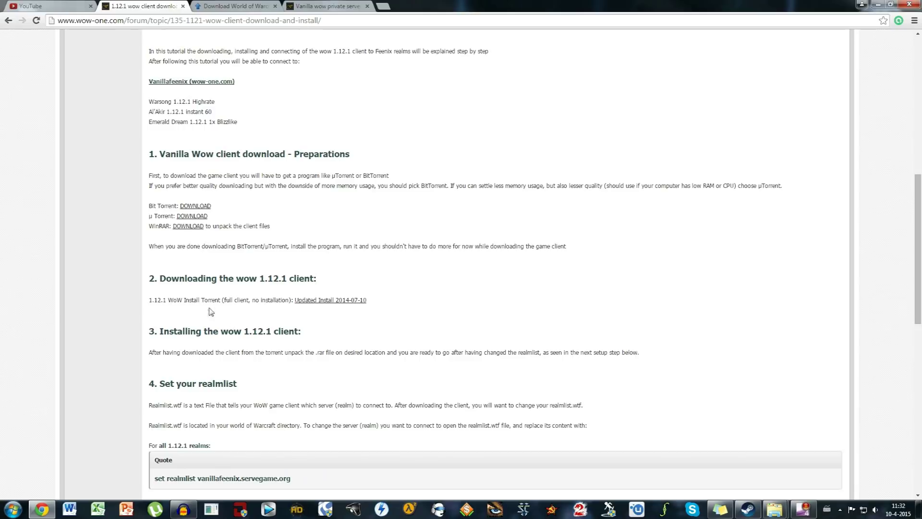
pyautogui.moveTo(225, 300); pyautogui.dragTo(291, 301)
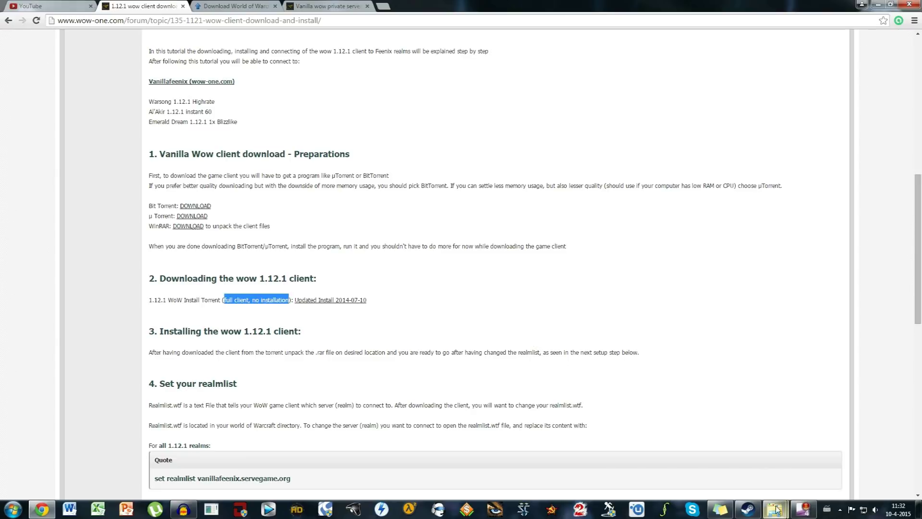
pyautogui.click(542, 329)
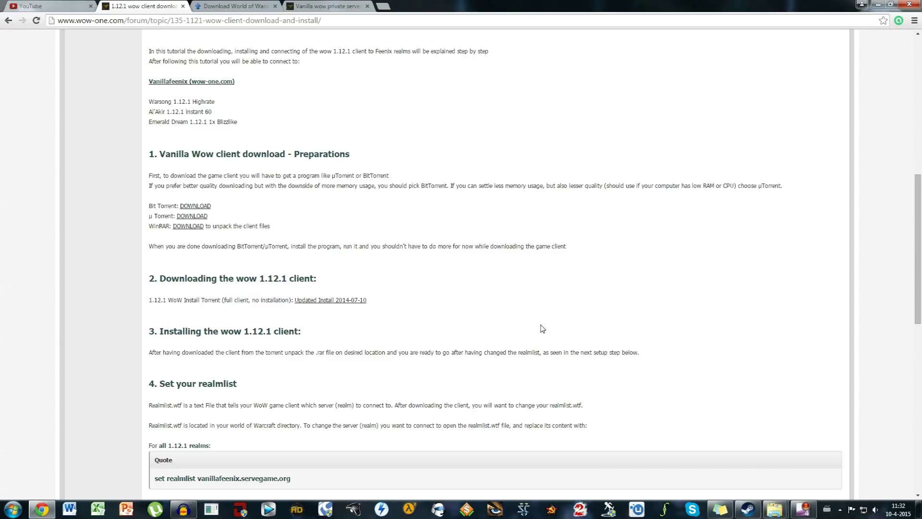
# Reopen realmlist in Notepad to recheck its text, then close it without changes
pyautogui.moveTo(775, 510)
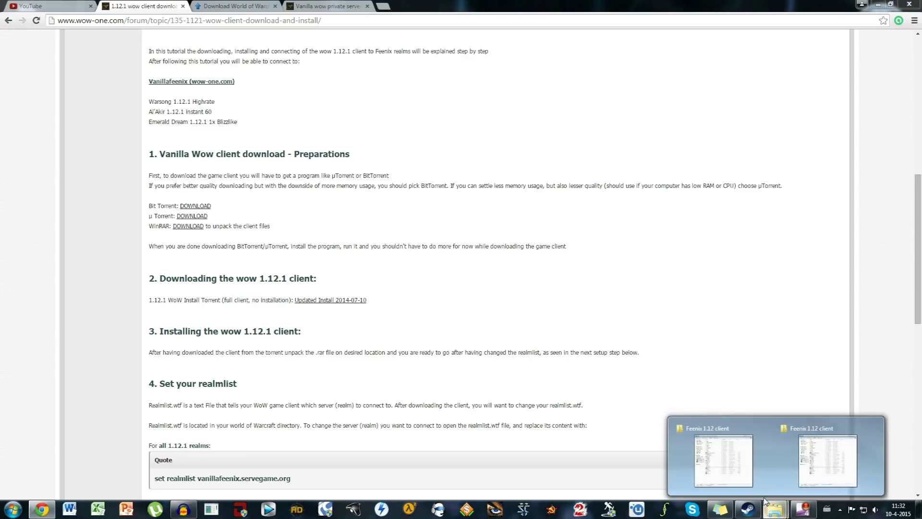
pyautogui.click(730, 471)
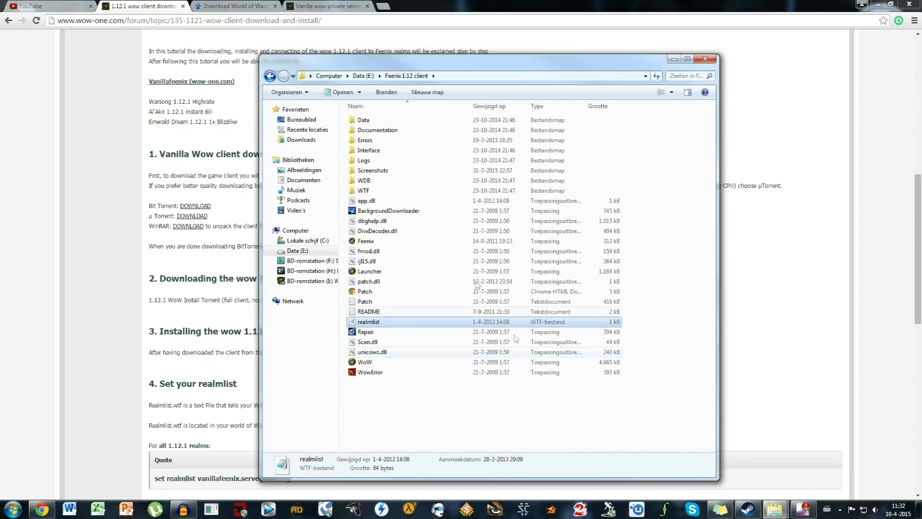
pyautogui.doubleClick(384, 324)
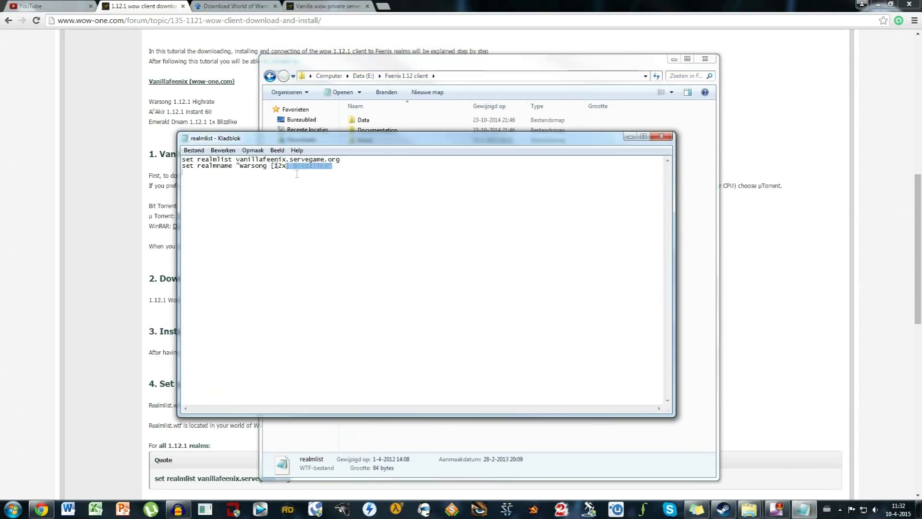
pyautogui.hotkey('ctrl', 'a')
pyautogui.click(246, 215)
pyautogui.click(662, 136)
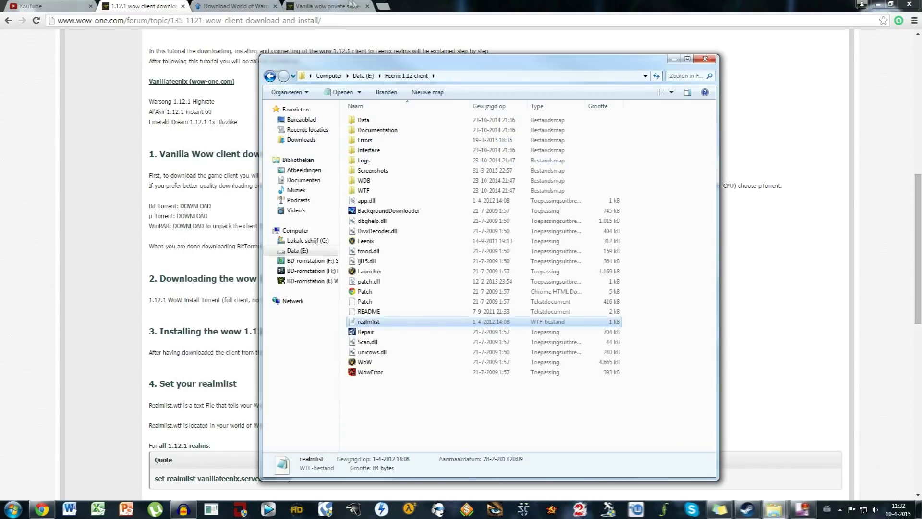